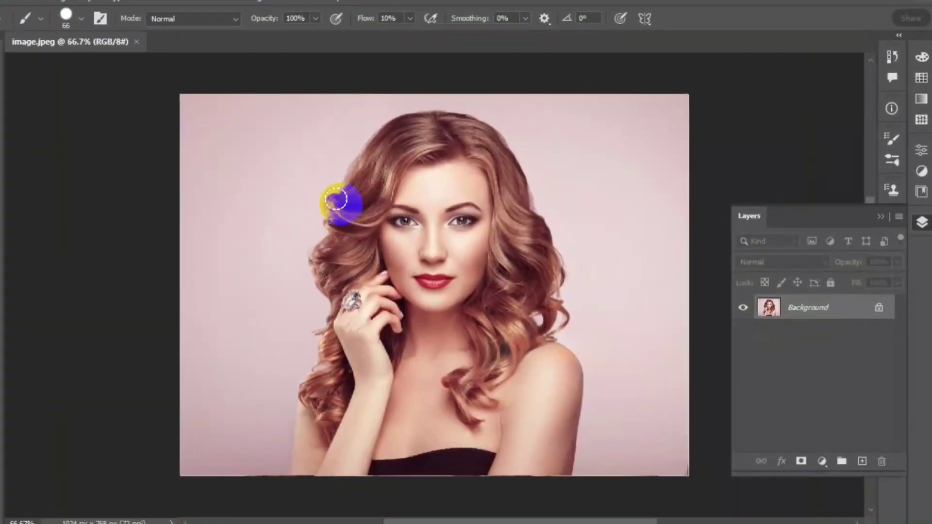
Step: Duplicate the portrait layer and convert Layer 1 to a smart object
{"action": "key", "text": "ctrl+j"}
{"action": "left_click", "coordinate": [752, 291]}
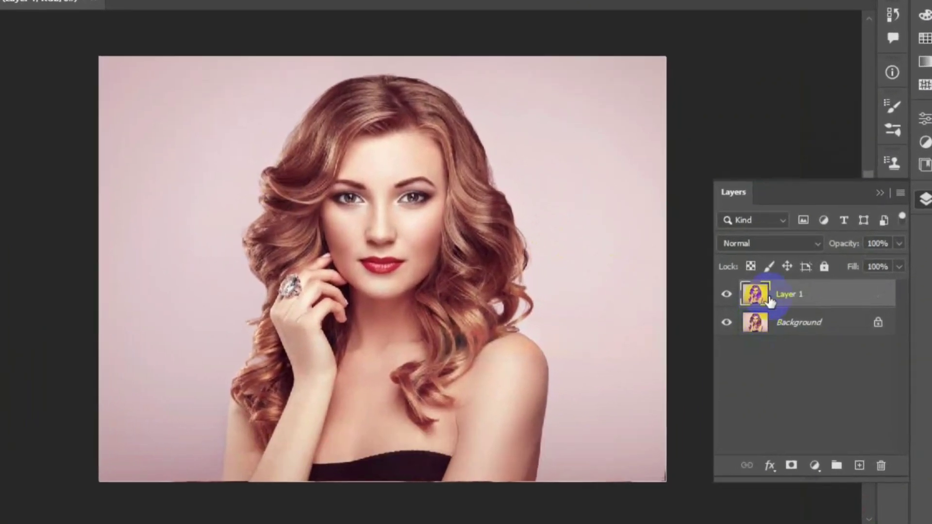
{"action": "right_click", "coordinate": [765, 291]}
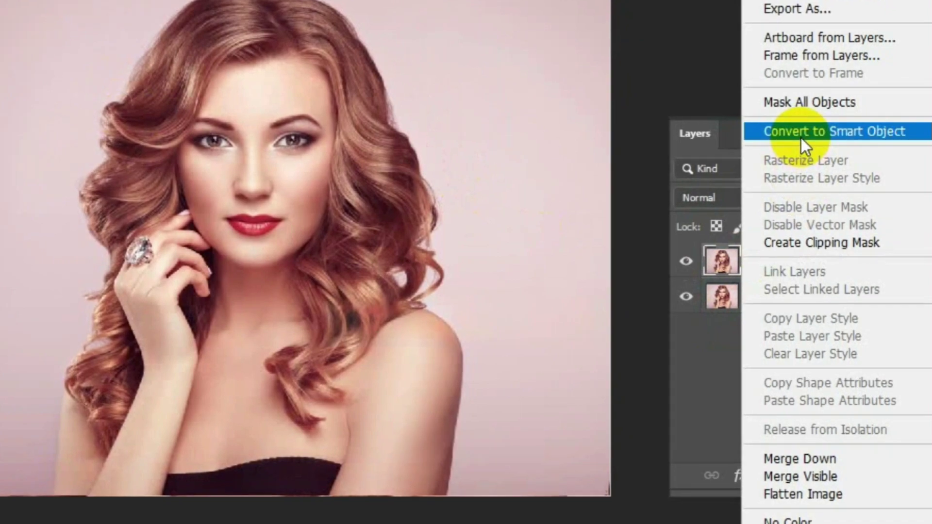
{"action": "left_click", "coordinate": [804, 151]}
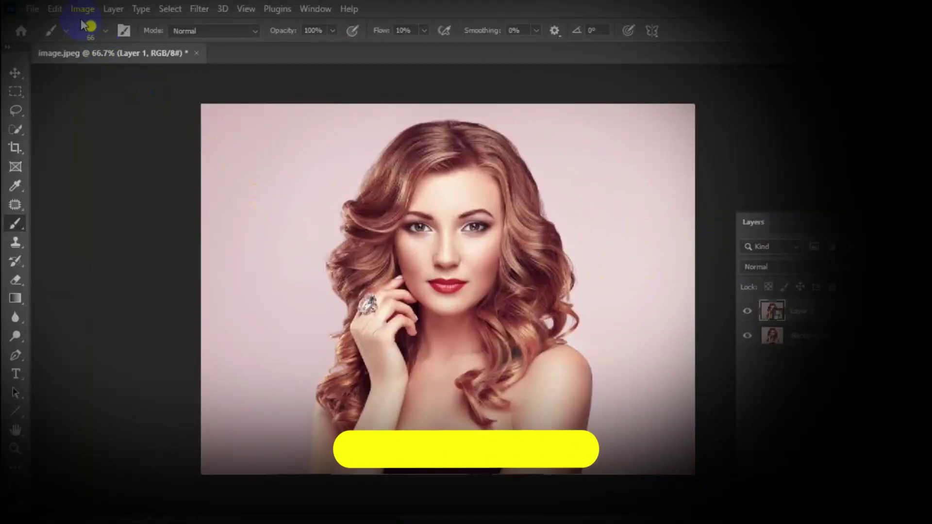
Step: Apply Shadows/Highlights to Layer 1 with the shadows amount at 11
{"action": "left_click", "coordinate": [83, 9]}
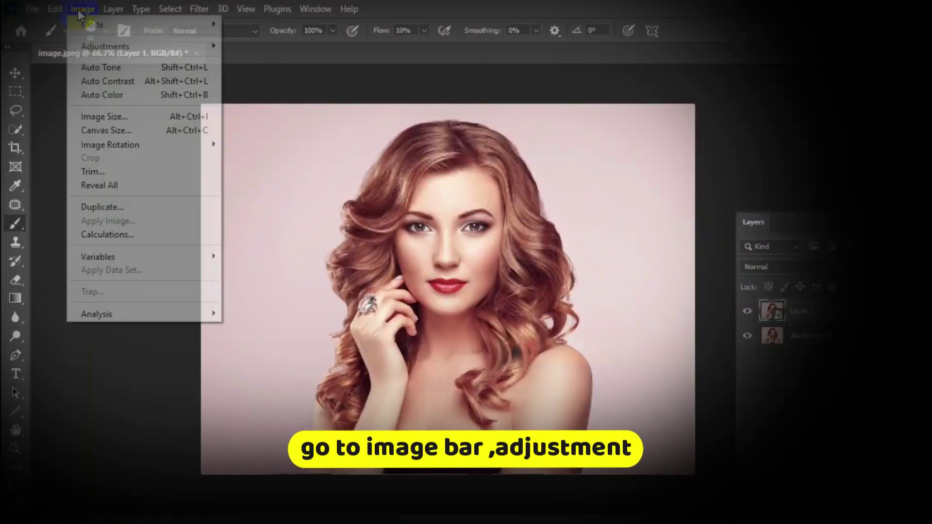
{"action": "mouse_move", "coordinate": [105, 46]}
{"action": "left_click", "coordinate": [291, 290]}
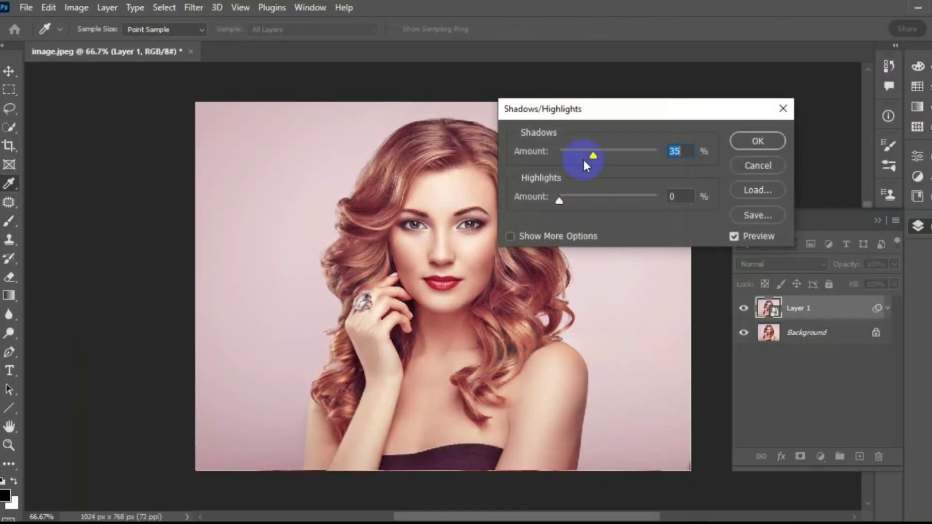
{"action": "left_click_drag", "start_coordinate": [593, 157], "coordinate": [570, 155]}
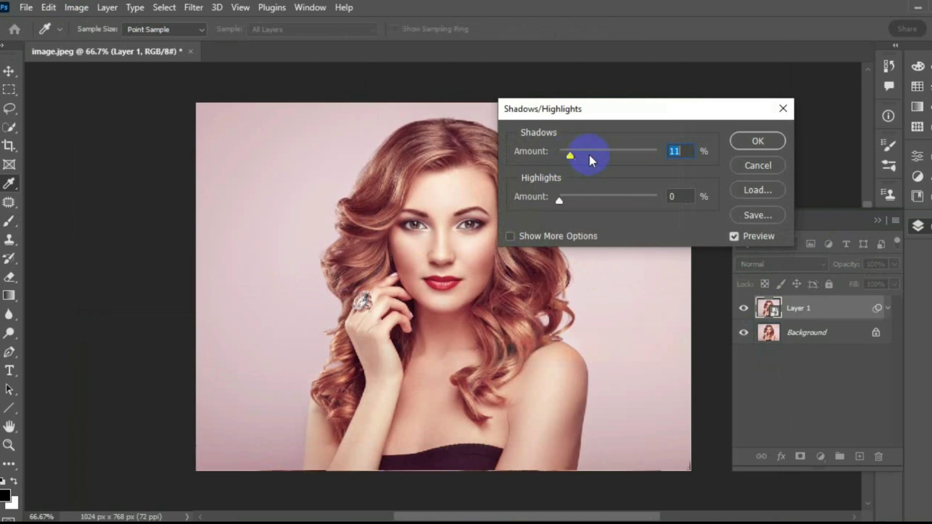
{"action": "left_click", "coordinate": [736, 145]}
{"action": "key", "text": "b"}
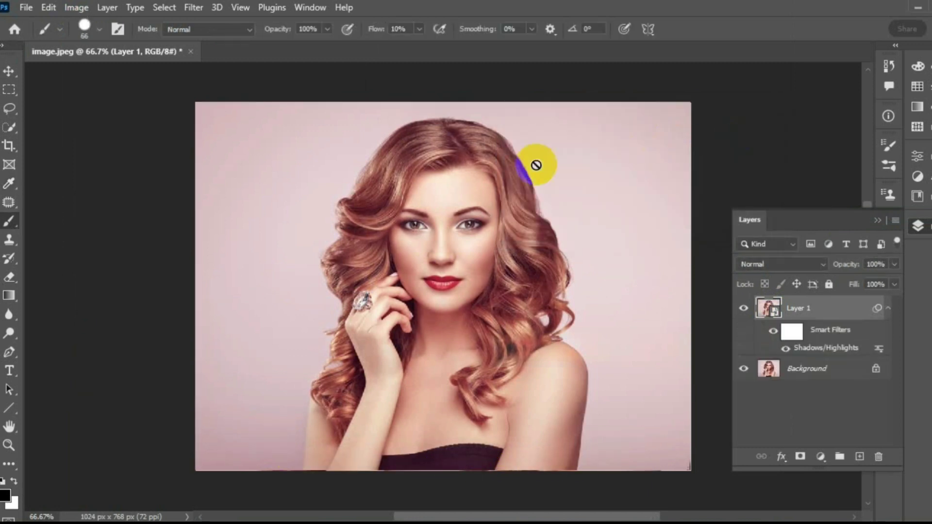
Step: Drag the broken mirror image from the Effect folder into the document
{"action": "left_click", "coordinate": [328, 519]}
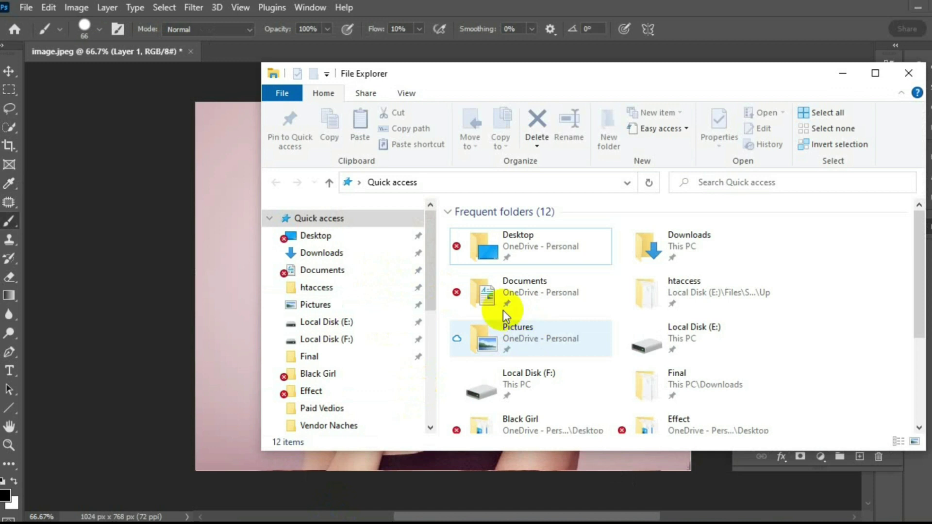
{"action": "double_click", "coordinate": [700, 417]}
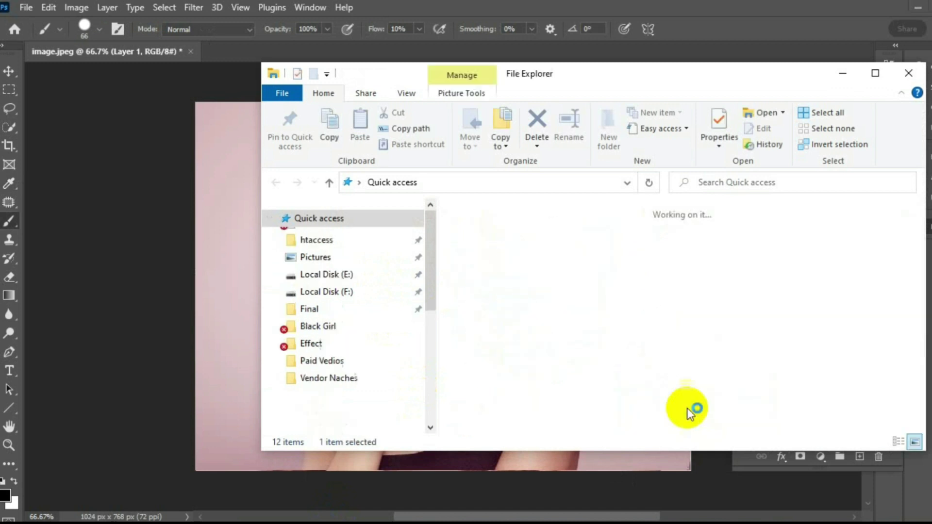
{"action": "left_click_drag", "start_coordinate": [512, 278], "coordinate": [244, 235]}
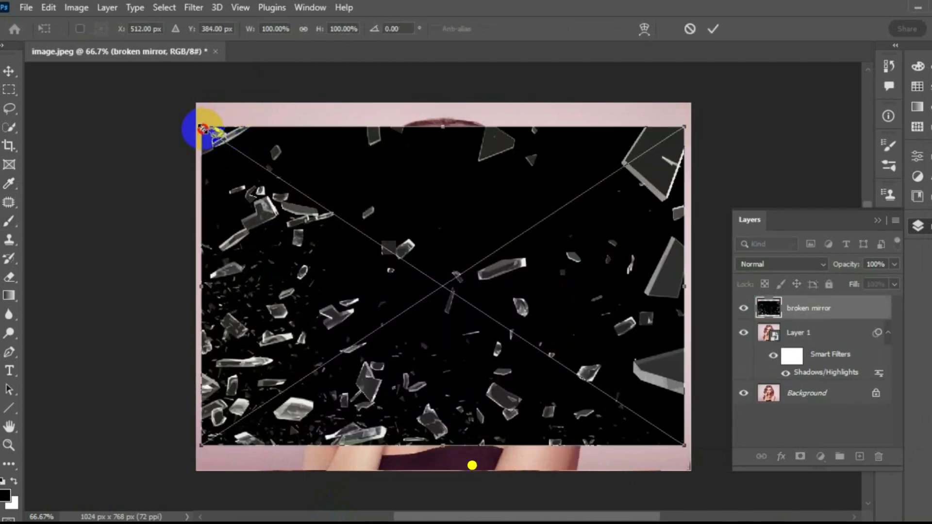
Step: Stretch the broken-mirror image to fill the canvas and flip it vertically
{"action": "left_click_drag", "start_coordinate": [201, 128], "coordinate": [199, 104]}
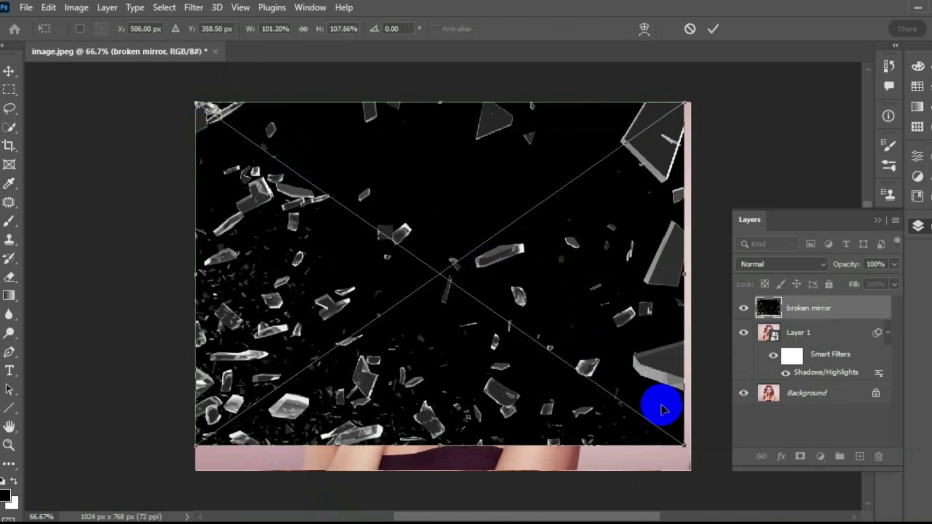
{"action": "left_click_drag", "start_coordinate": [684, 441], "coordinate": [690, 470]}
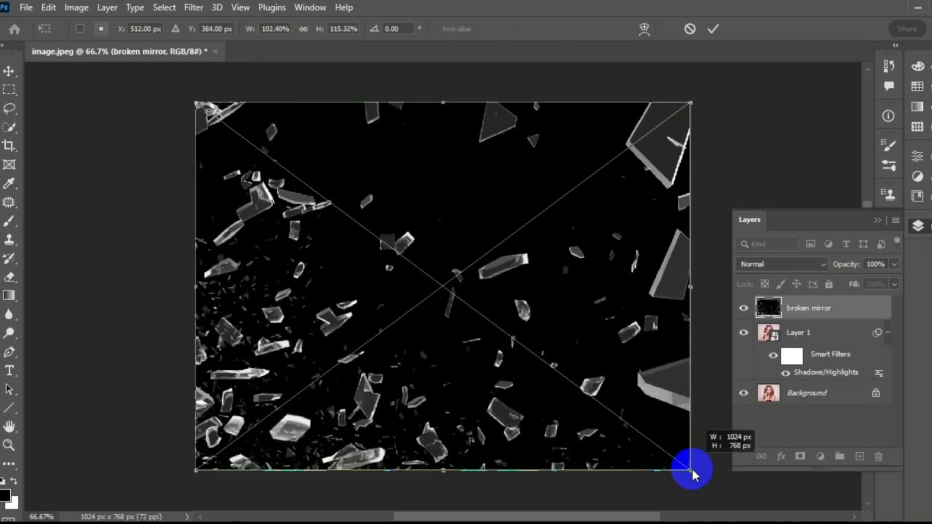
{"action": "right_click", "coordinate": [501, 370]}
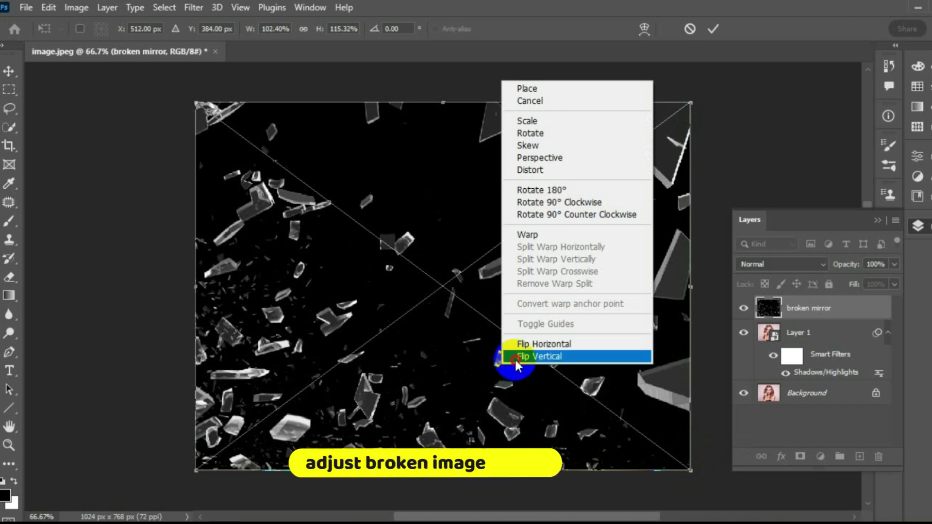
{"action": "left_click", "coordinate": [515, 357]}
Step: Set the glass layer to Screen blend mode and fine-tune its edges to the canvas
{"action": "left_click", "coordinate": [766, 264]}
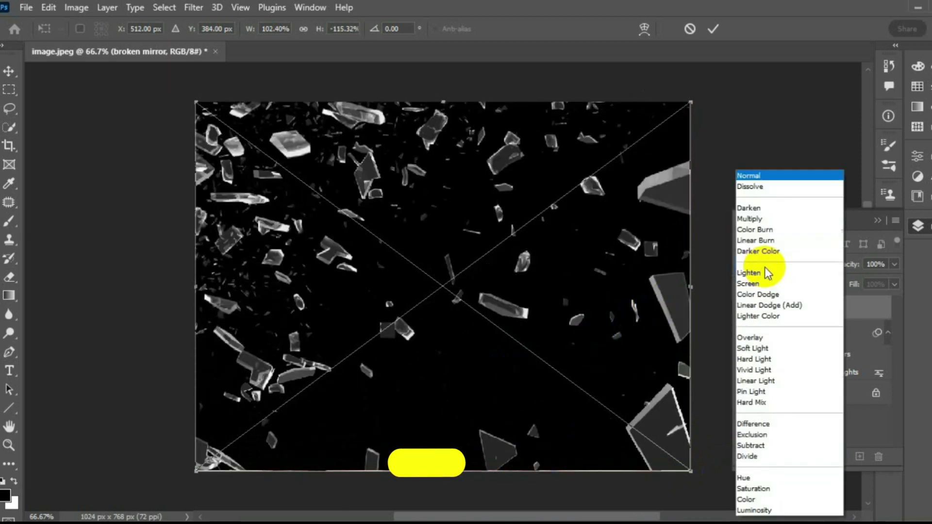
{"action": "left_click", "coordinate": [750, 283]}
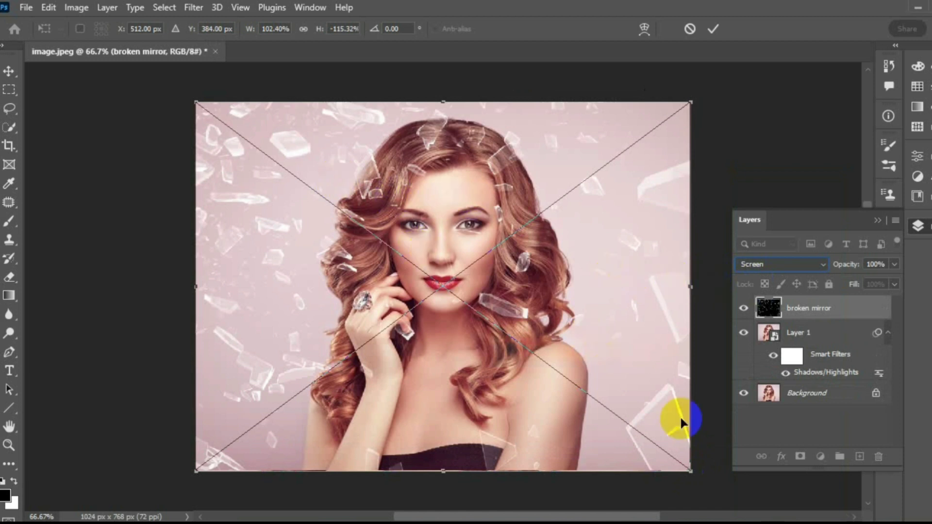
{"action": "left_click_drag", "start_coordinate": [692, 475], "coordinate": [695, 481]}
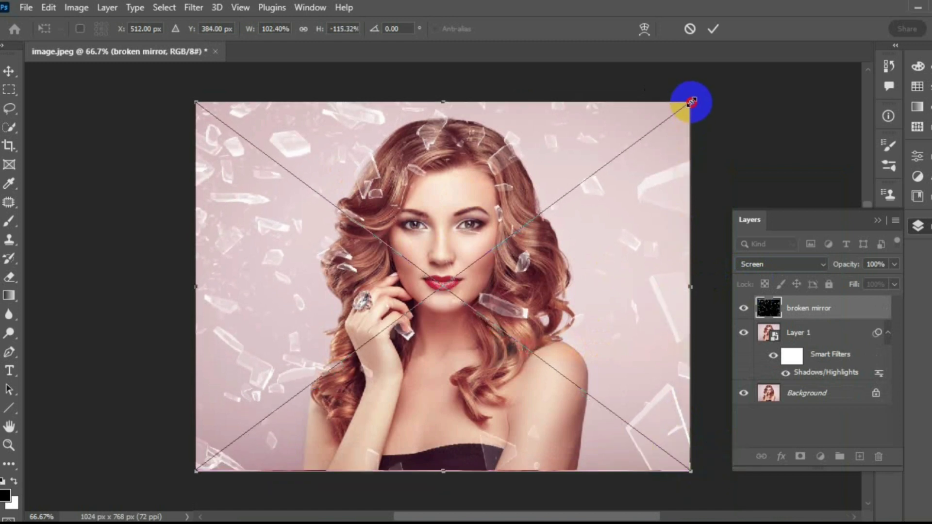
{"action": "left_click_drag", "start_coordinate": [690, 100], "coordinate": [691, 102]}
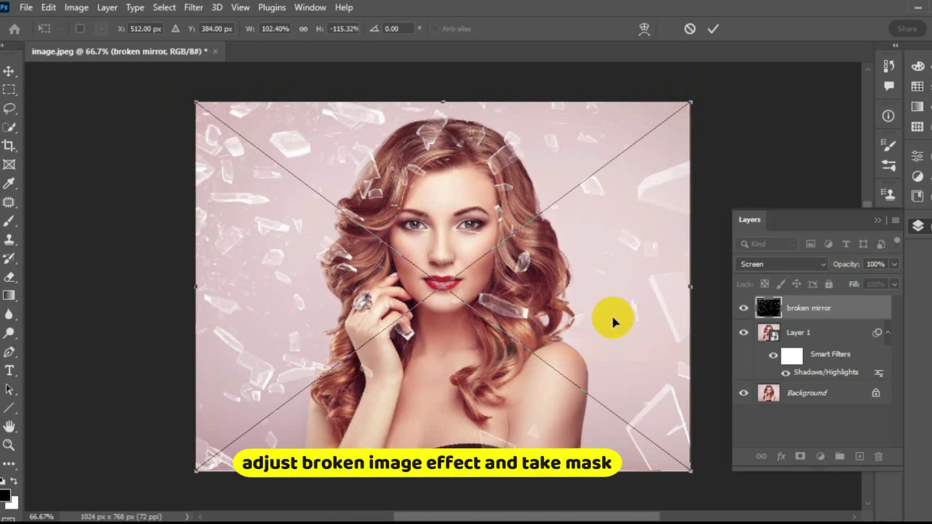
Step: Commit the glass transform, add a layer mask, and paint out the shards over her nose
{"action": "left_click", "coordinate": [796, 315]}
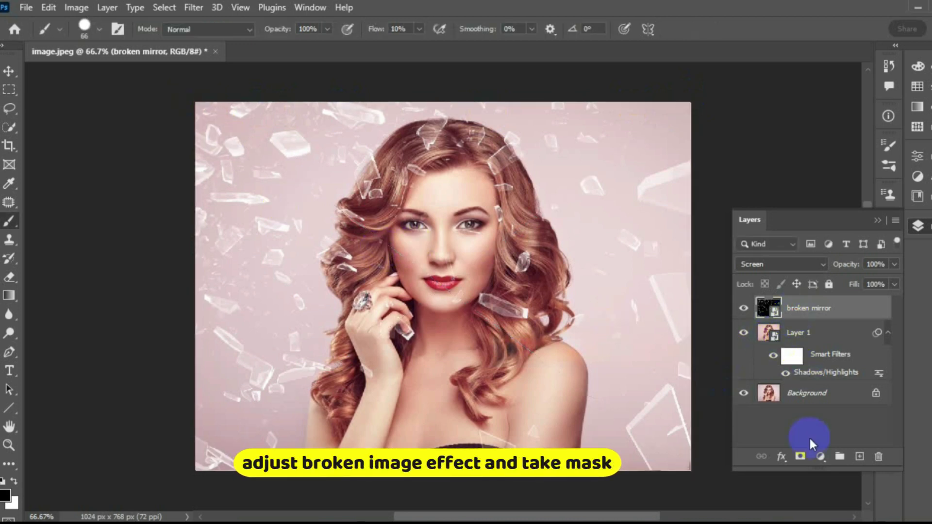
{"action": "left_click", "coordinate": [801, 457]}
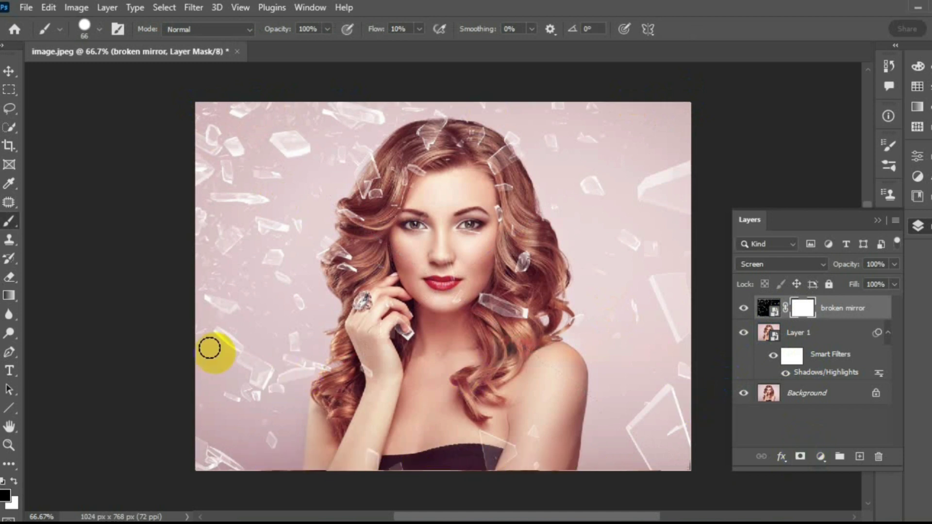
{"action": "left_click", "coordinate": [445, 250]}
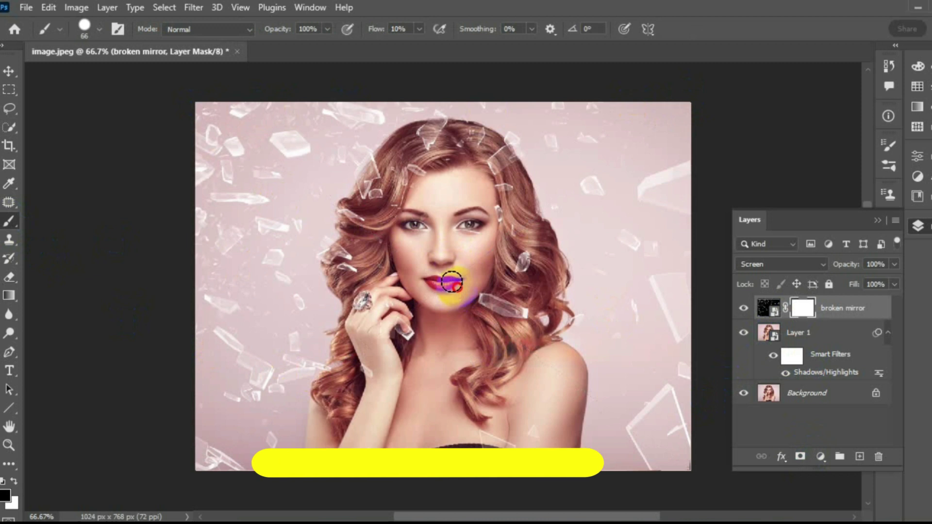
{"action": "mouse_move", "coordinate": [468, 226]}
{"action": "left_mouse_down"}
{"action": "mouse_move", "coordinate": [416, 229]}
{"action": "mouse_move", "coordinate": [417, 187]}
{"action": "mouse_move", "coordinate": [430, 214]}
{"action": "left_mouse_up"}
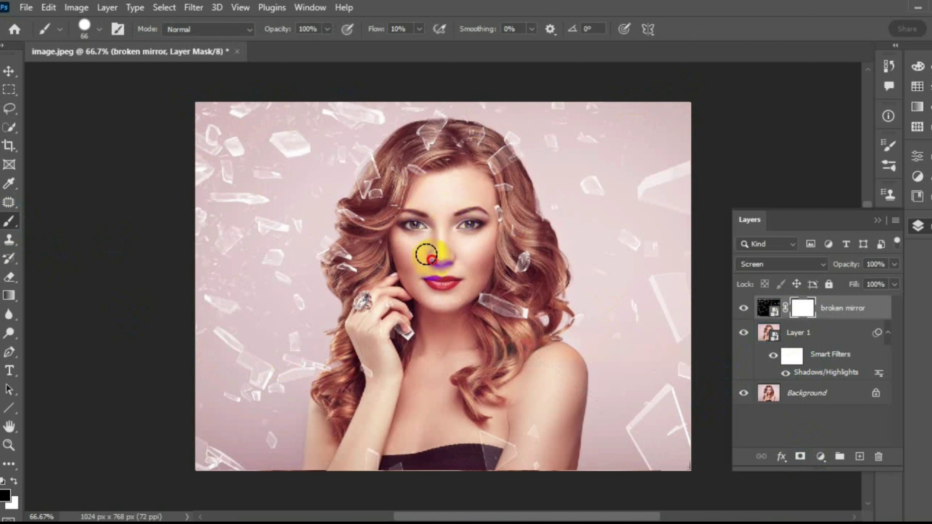
{"action": "left_click_drag", "start_coordinate": [444, 258], "coordinate": [445, 259]}
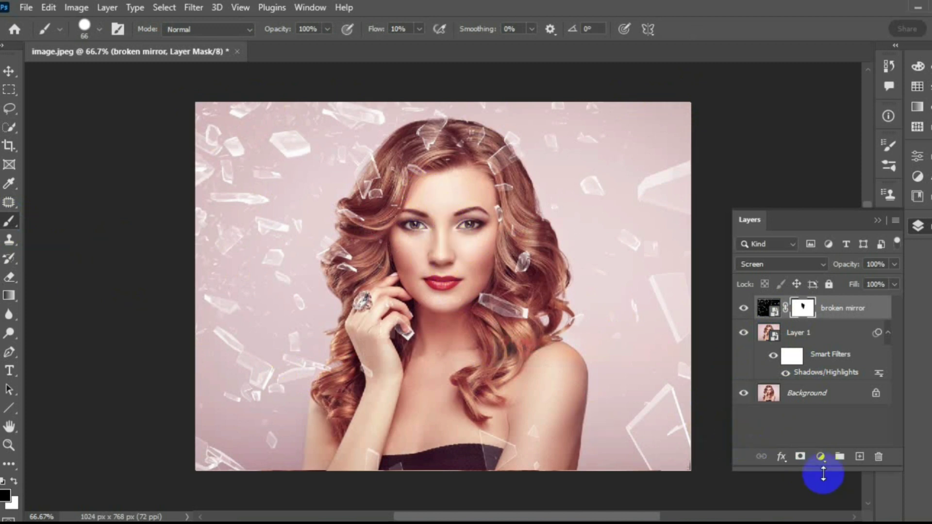
Step: Add a Gradient Map and add a middle colour stop near location 57
{"action": "left_click", "coordinate": [821, 459]}
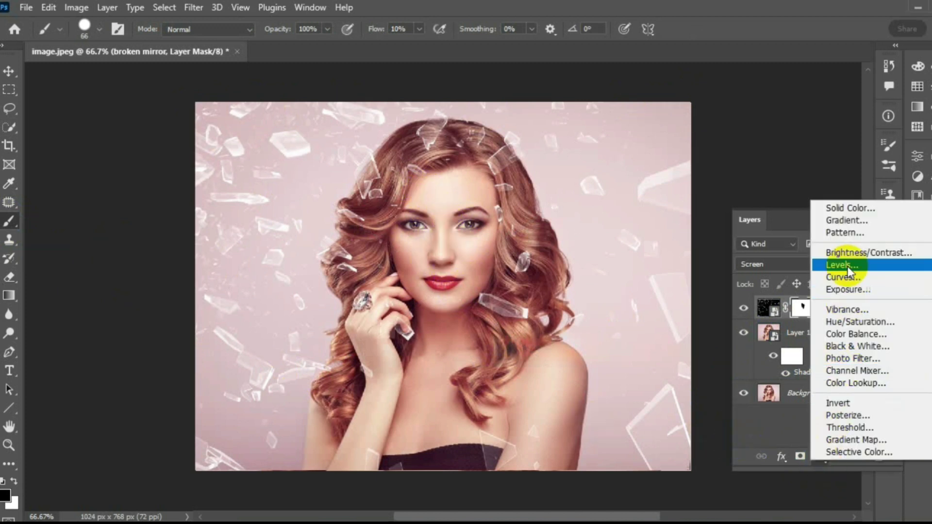
{"action": "left_click", "coordinate": [845, 439]}
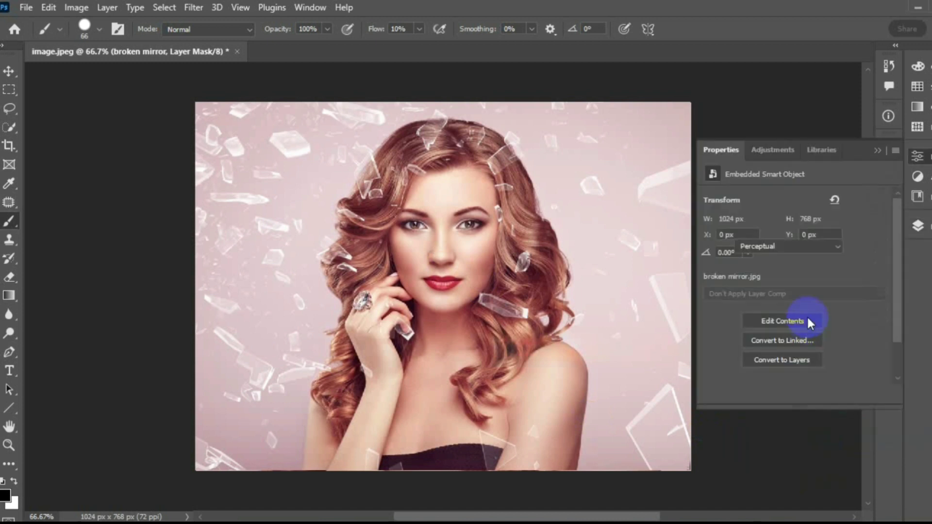
{"action": "left_click", "coordinate": [798, 205]}
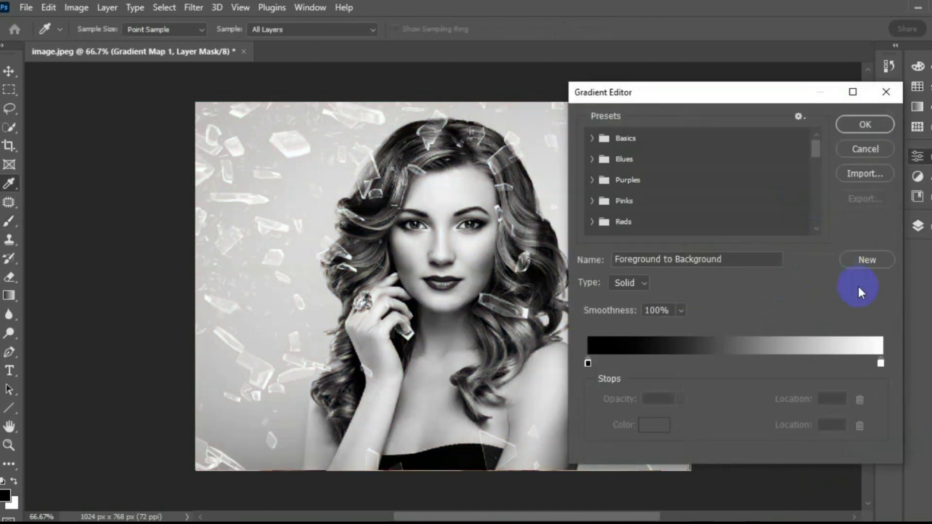
{"action": "mouse_move", "coordinate": [882, 365]}
{"action": "left_mouse_down"}
{"action": "mouse_move", "coordinate": [756, 357]}
{"action": "mouse_move", "coordinate": [682, 418]}
{"action": "left_mouse_up"}
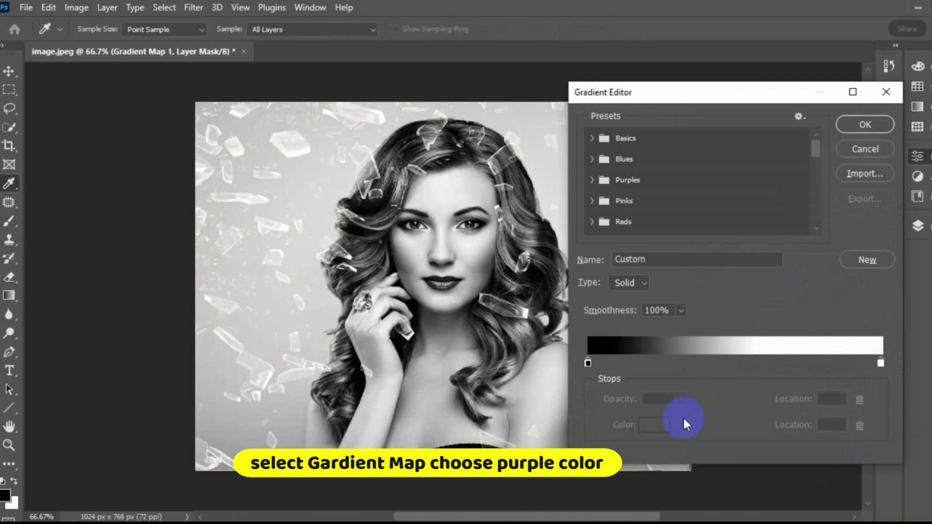
{"action": "left_click", "coordinate": [853, 364]}
{"action": "left_click_drag", "start_coordinate": [853, 365], "coordinate": [756, 361]}
Step: Colour the middle stop purple and the end stop yellow ebd411, then apply the gradient
{"action": "left_click", "coordinate": [683, 426]}
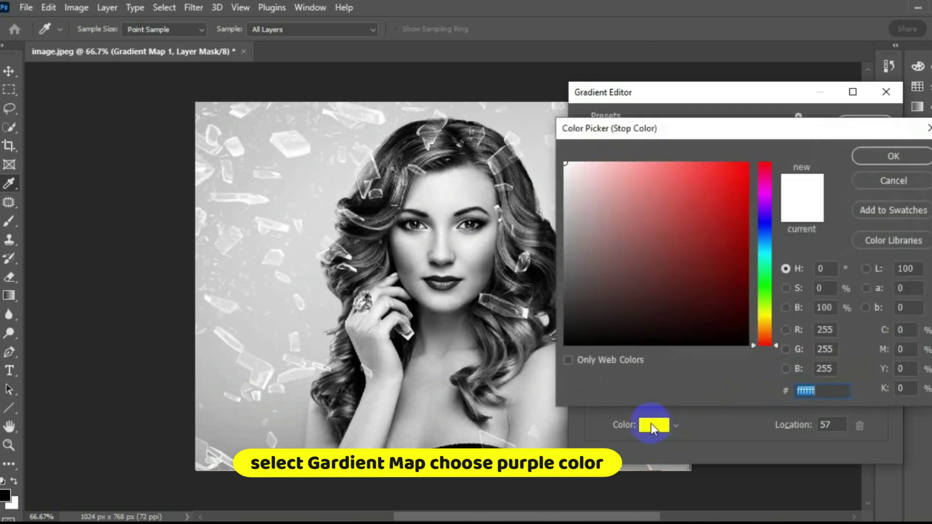
{"action": "left_click", "coordinate": [746, 183]}
{"action": "mouse_move", "coordinate": [765, 163]}
{"action": "left_mouse_down"}
{"action": "mouse_move", "coordinate": [765, 209]}
{"action": "mouse_move", "coordinate": [728, 194]}
{"action": "mouse_move", "coordinate": [693, 193]}
{"action": "left_mouse_up"}
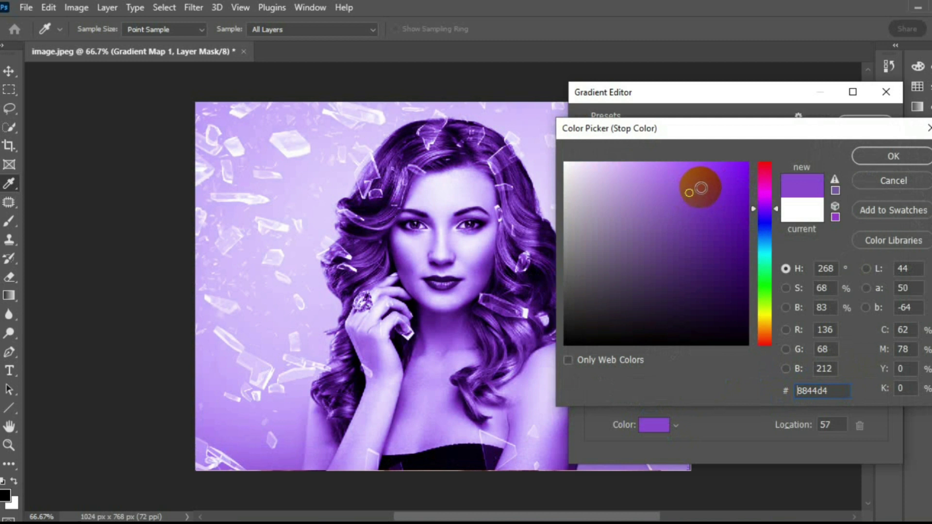
{"action": "left_click", "coordinate": [874, 157]}
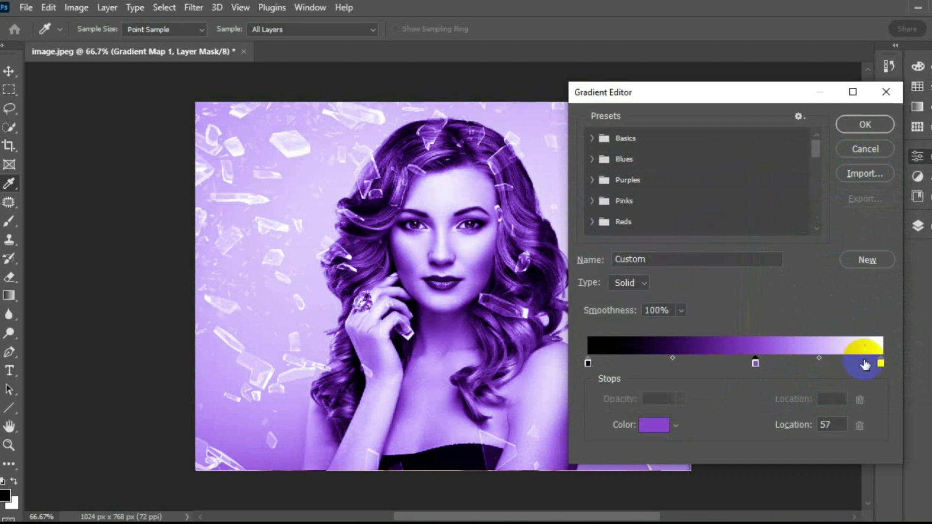
{"action": "left_click", "coordinate": [652, 430]}
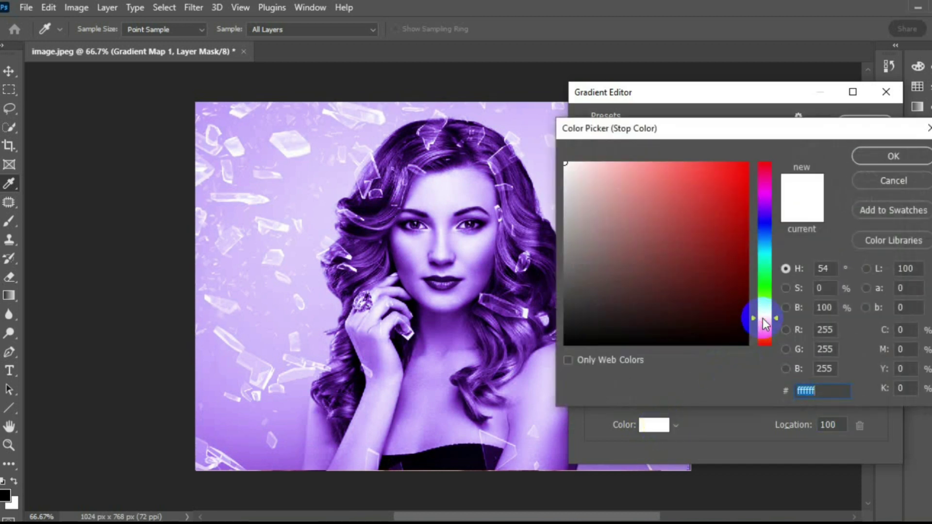
{"action": "left_click_drag", "start_coordinate": [729, 266], "coordinate": [735, 177]}
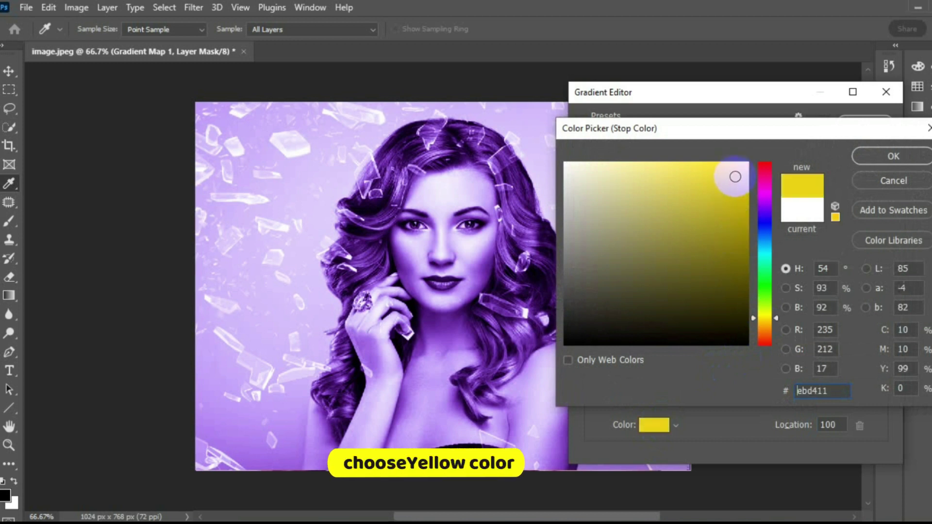
{"action": "left_click", "coordinate": [875, 156]}
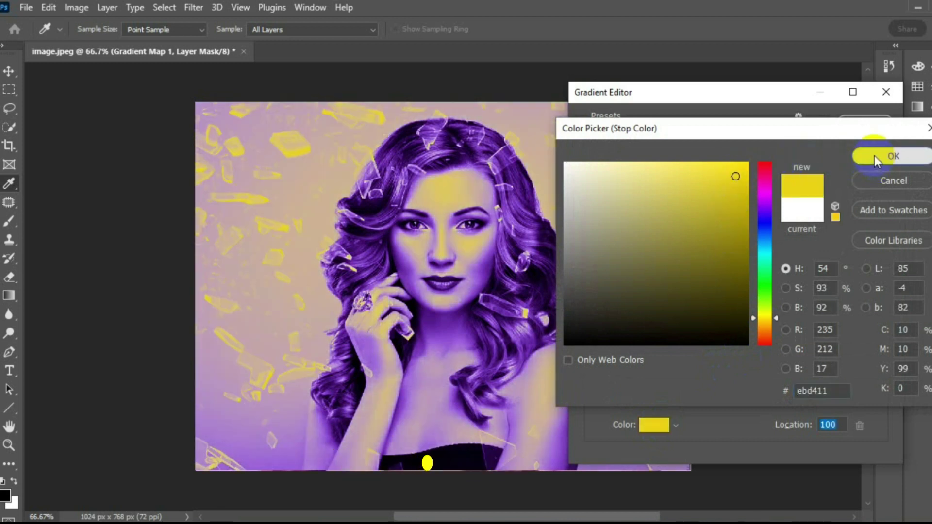
{"action": "left_click", "coordinate": [844, 123]}
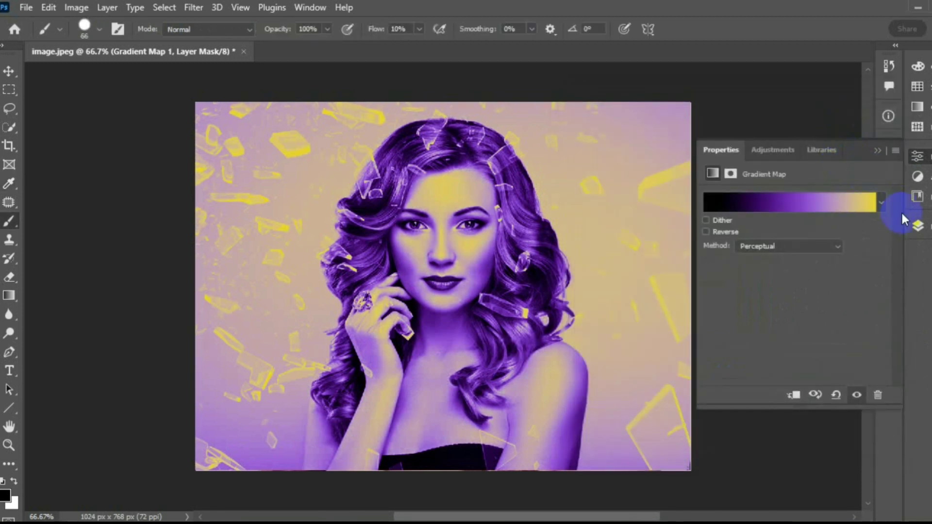
{"action": "left_click", "coordinate": [921, 227]}
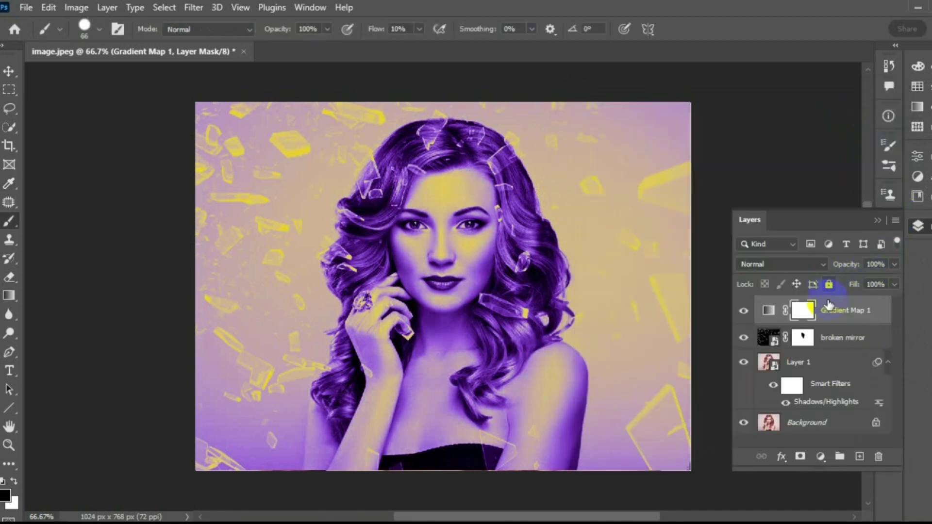
Step: Add a Color Lookup layer using the DropBlues.3DL 3DLUT file
{"action": "left_click", "coordinate": [821, 456]}
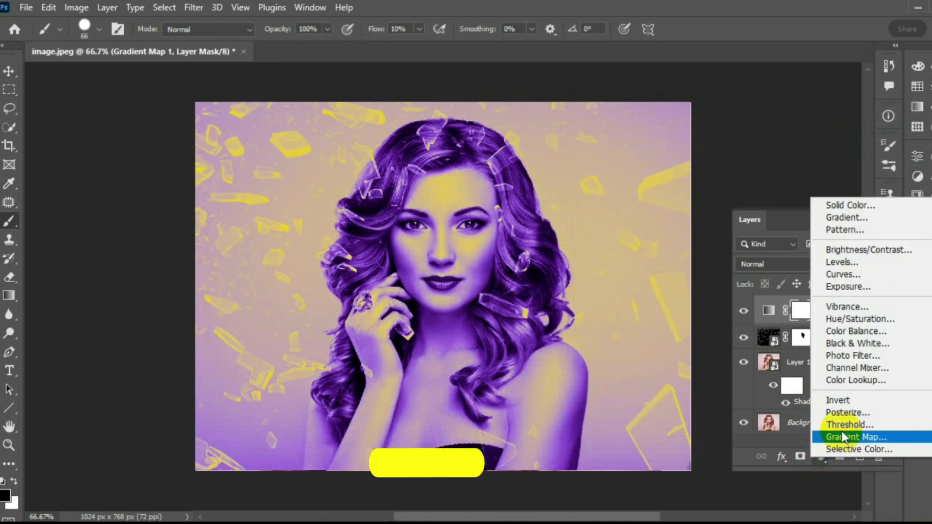
{"action": "left_click", "coordinate": [853, 381]}
{"action": "left_click", "coordinate": [799, 201]}
{"action": "left_click", "coordinate": [719, 193]}
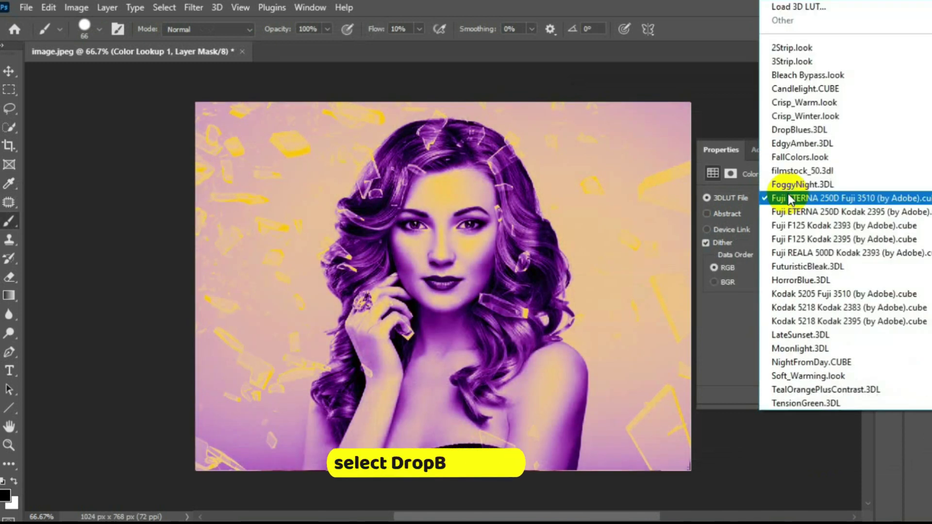
{"action": "left_click", "coordinate": [801, 130]}
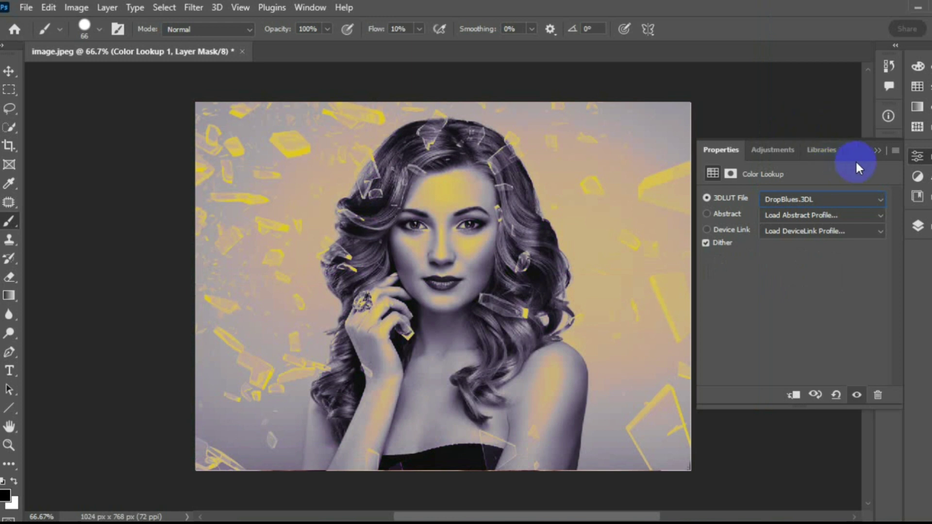
{"action": "left_click", "coordinate": [919, 226]}
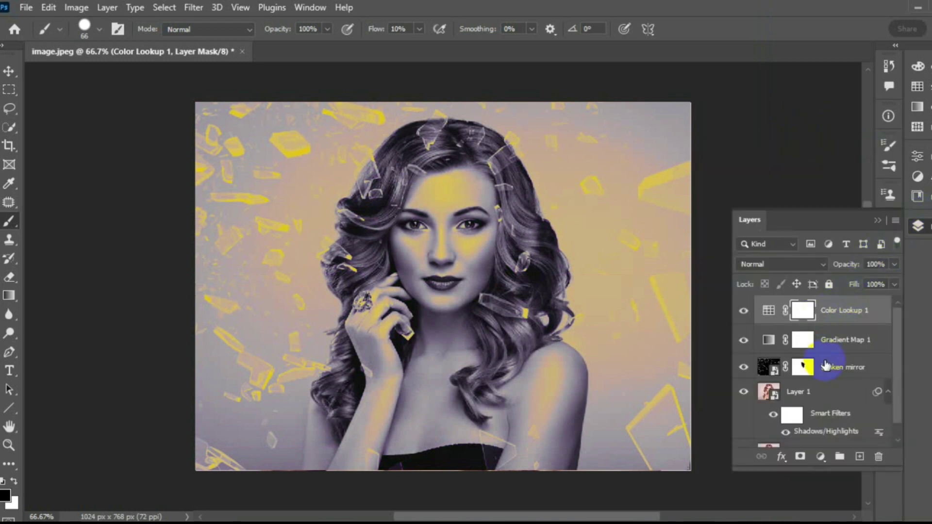
{"action": "left_click", "coordinate": [828, 458]}
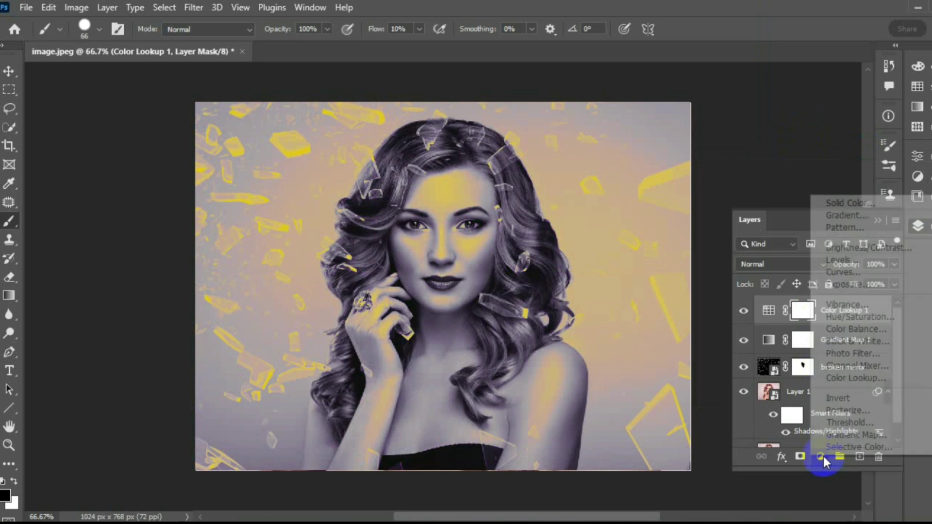
Step: Add a radial Gradient Fill layer with a 36° angle
{"action": "left_click", "coordinate": [846, 217]}
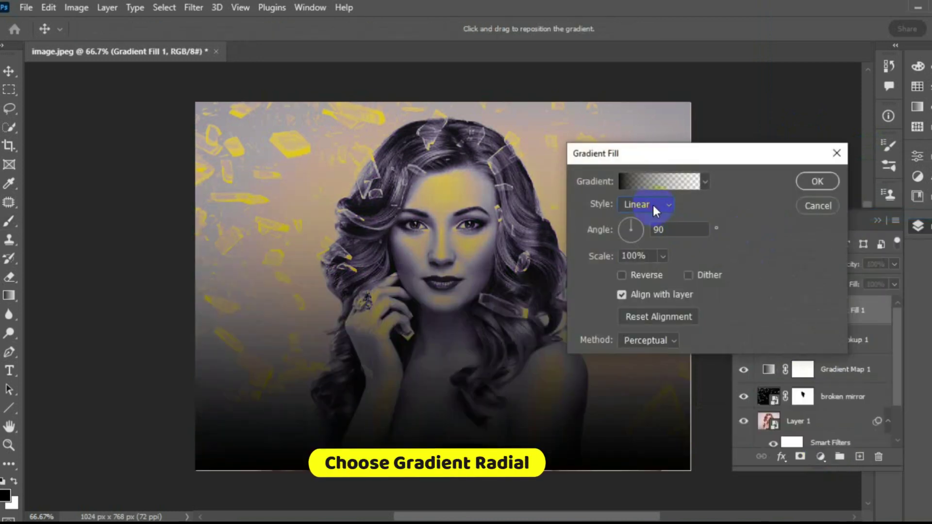
{"action": "left_click", "coordinate": [650, 205]}
{"action": "left_click", "coordinate": [640, 232]}
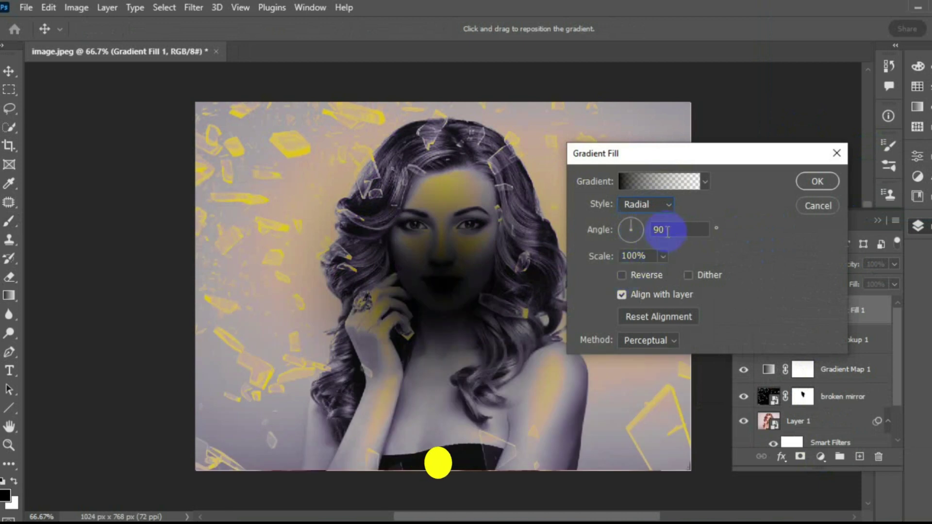
{"action": "left_click", "coordinate": [659, 231]}
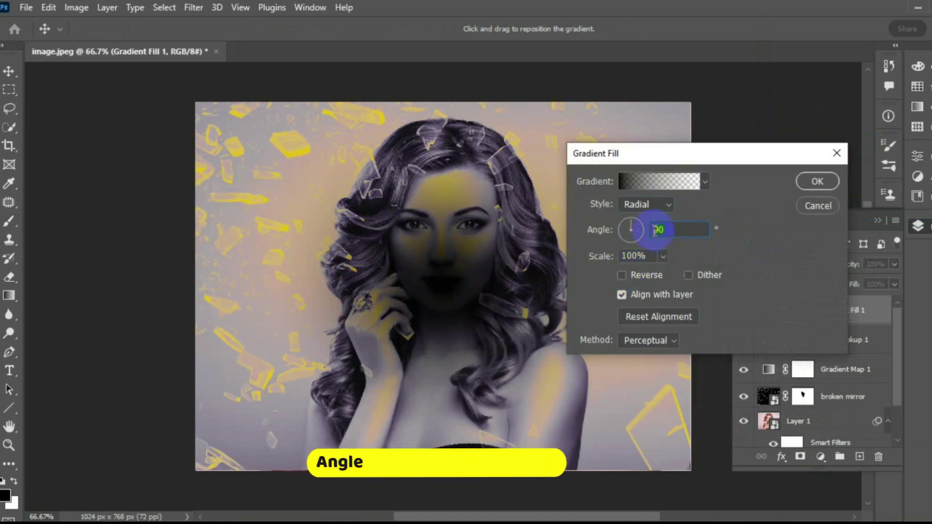
{"action": "type", "text": "36"}
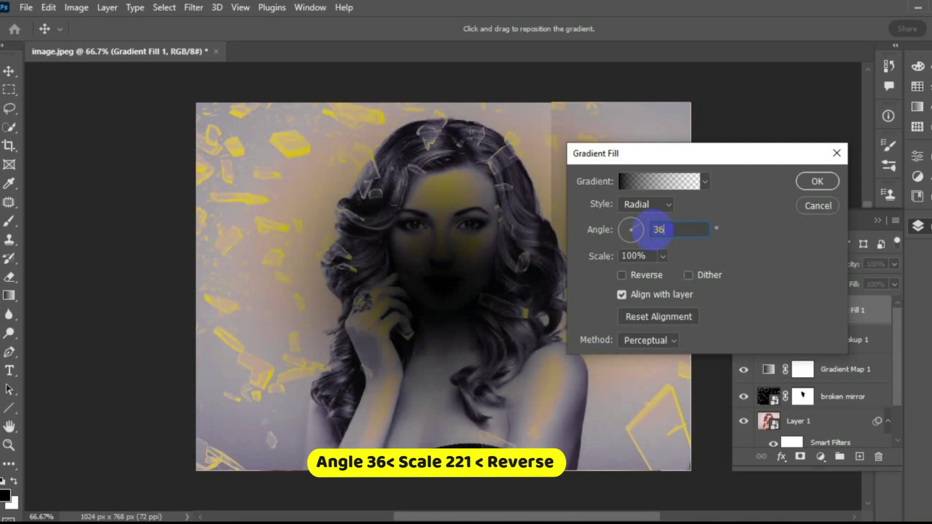
Step: Reverse the gradient, set scale to 221%, and blend the fill layer in Soft Light
{"action": "left_click", "coordinate": [625, 276]}
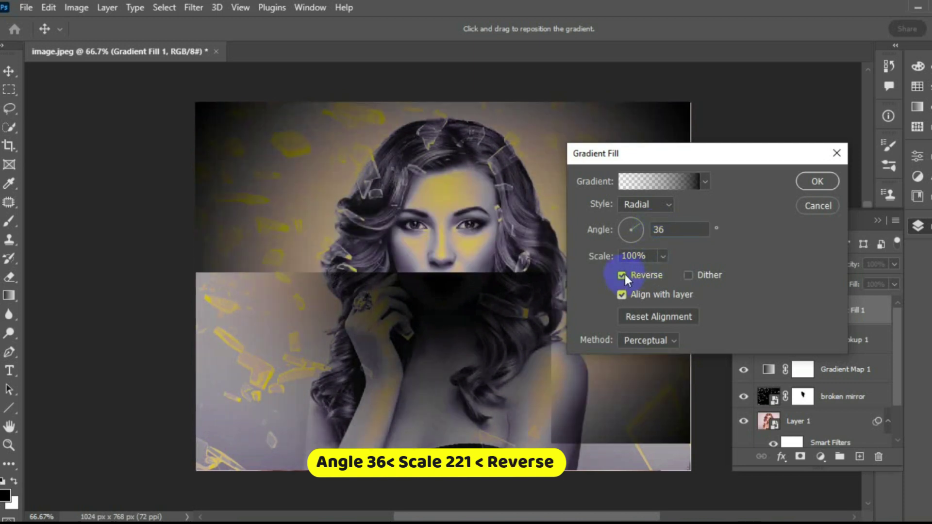
{"action": "left_click", "coordinate": [662, 258]}
{"action": "left_click_drag", "start_coordinate": [662, 273], "coordinate": [673, 273]}
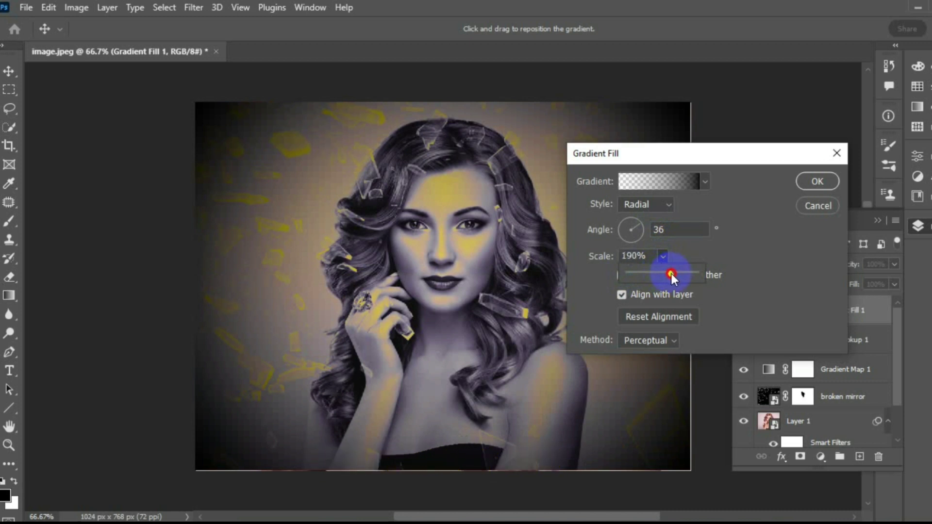
{"action": "left_click_drag", "start_coordinate": [672, 273], "coordinate": [634, 260]}
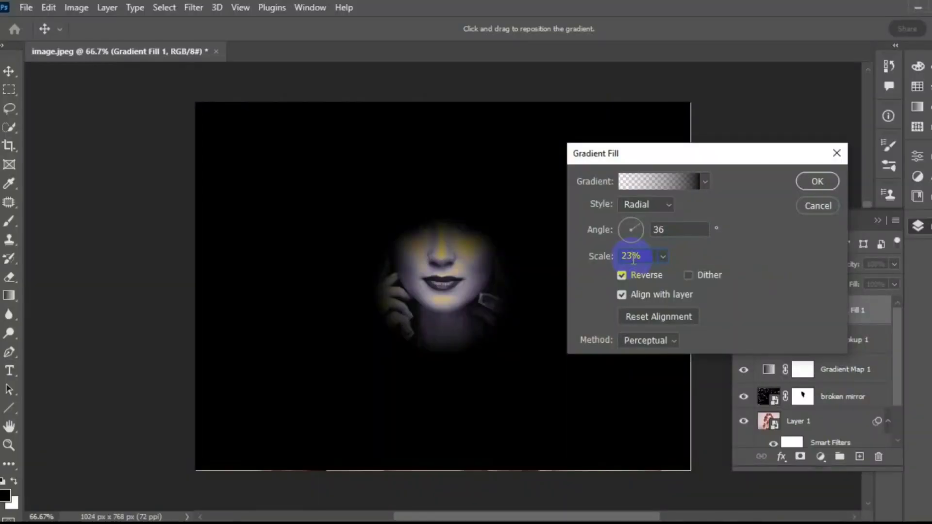
{"action": "type", "text": "221"}
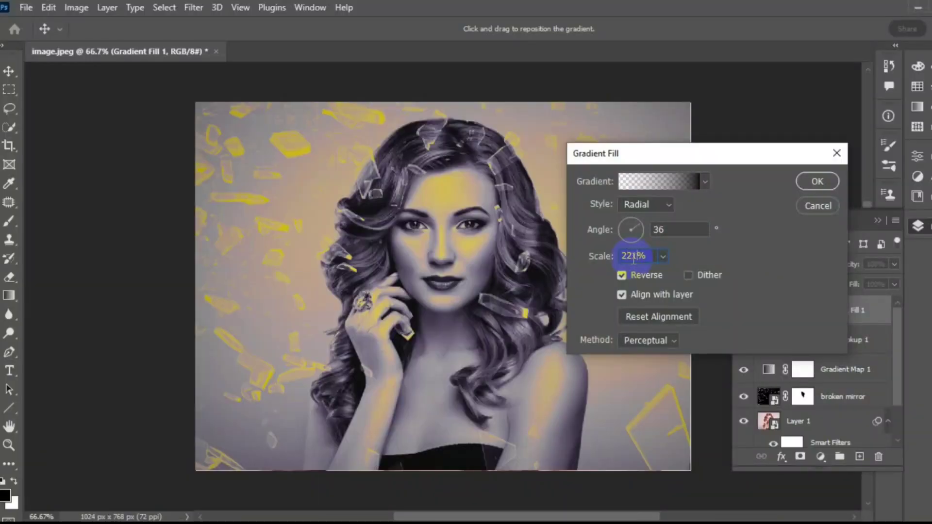
{"action": "left_click", "coordinate": [815, 182]}
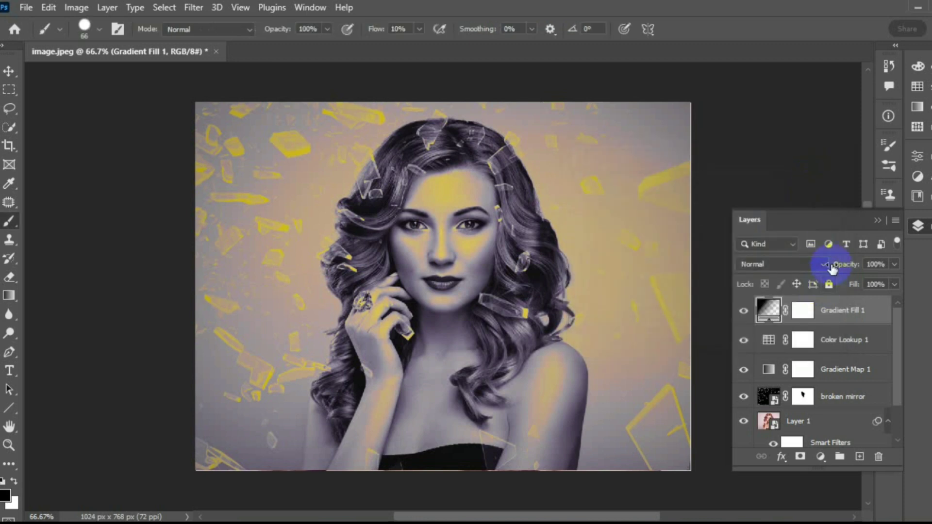
{"action": "left_click", "coordinate": [824, 265]}
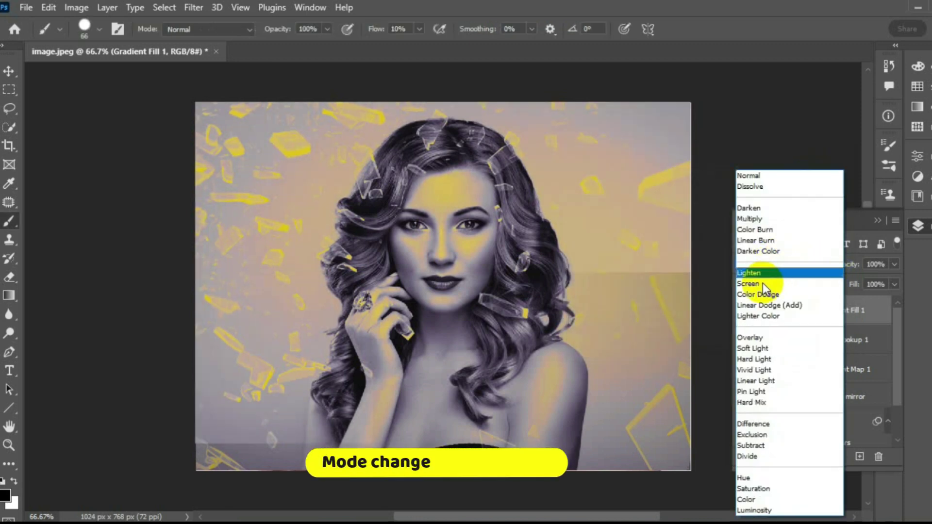
{"action": "left_click", "coordinate": [760, 348]}
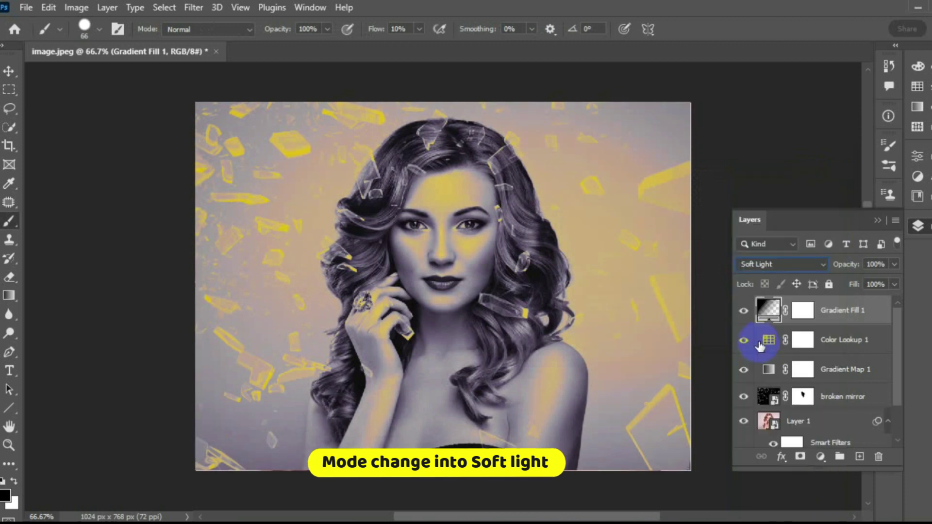
Step: Add a Selective Color layer with Yellows at Cyan -100, Yellow -9, Black -8
{"action": "left_click", "coordinate": [820, 459]}
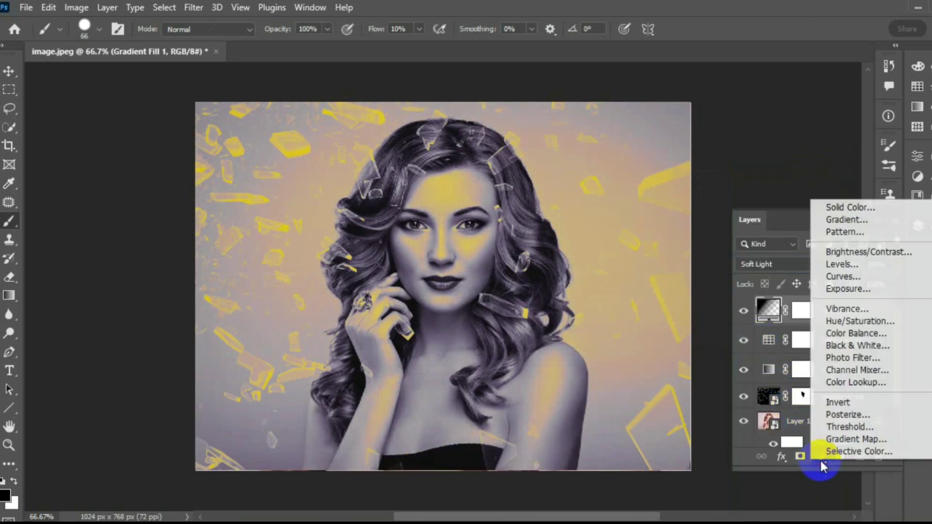
{"action": "left_click", "coordinate": [835, 448]}
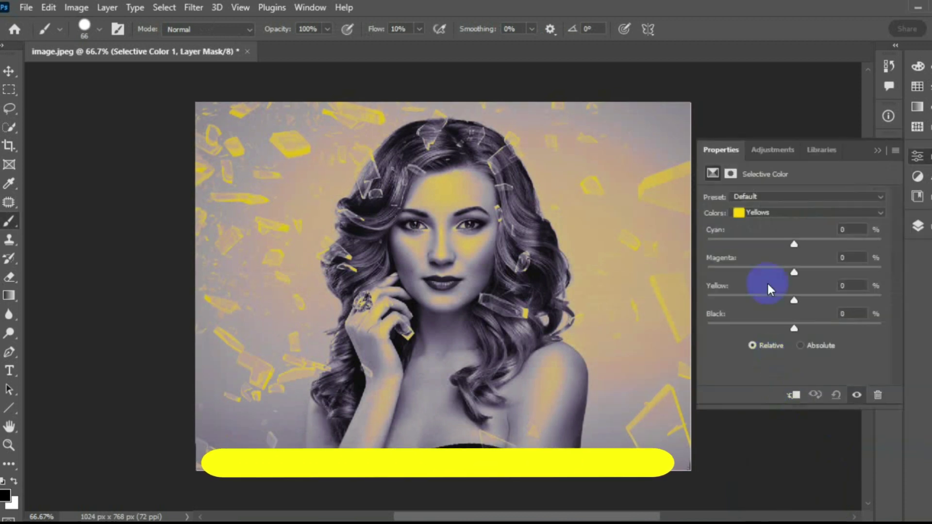
{"action": "left_click_drag", "start_coordinate": [794, 245], "coordinate": [706, 237]}
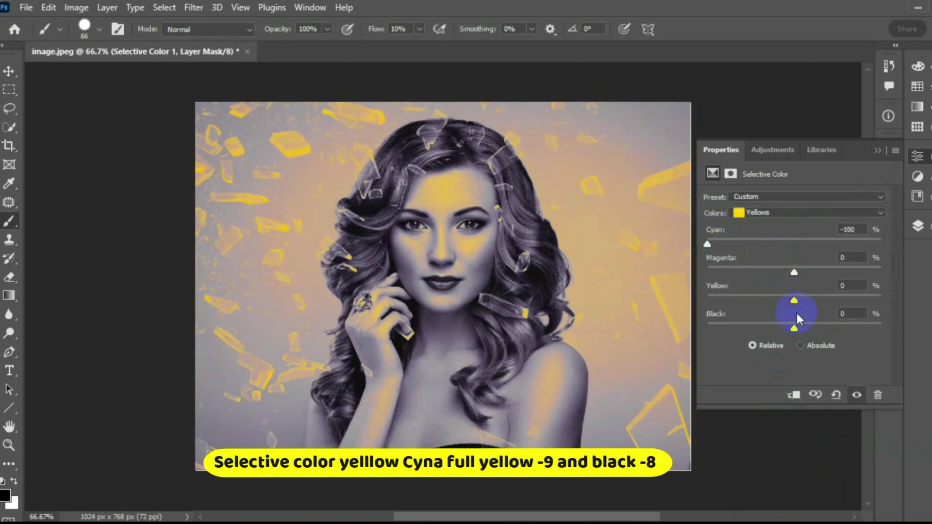
{"action": "left_click_drag", "start_coordinate": [792, 304], "coordinate": [786, 305]}
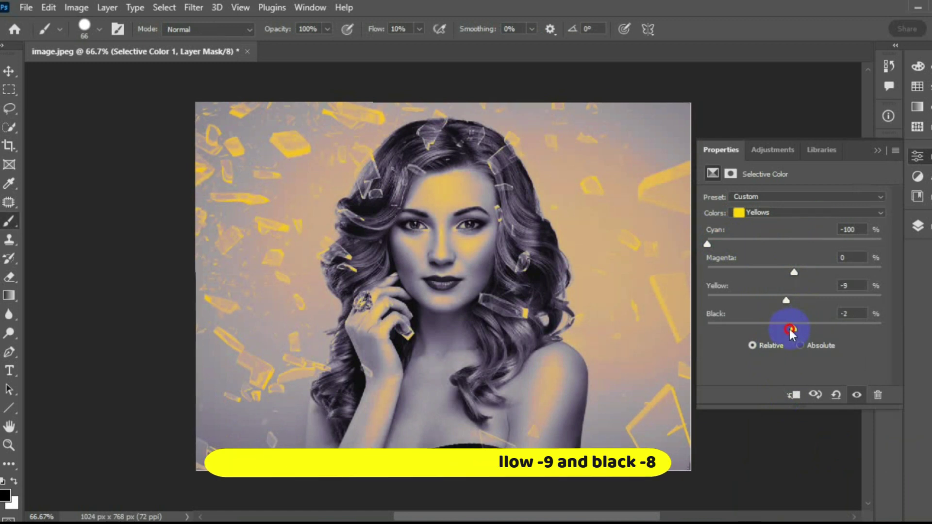
{"action": "left_click_drag", "start_coordinate": [794, 328], "coordinate": [787, 329]}
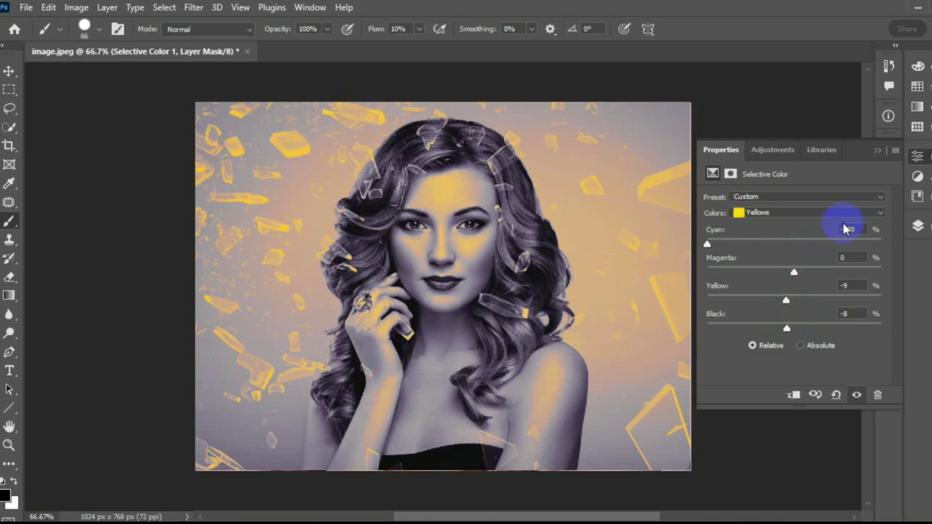
Step: Drag the Magentas range's Magenta slider fully left to about -99
{"action": "left_click", "coordinate": [776, 214]}
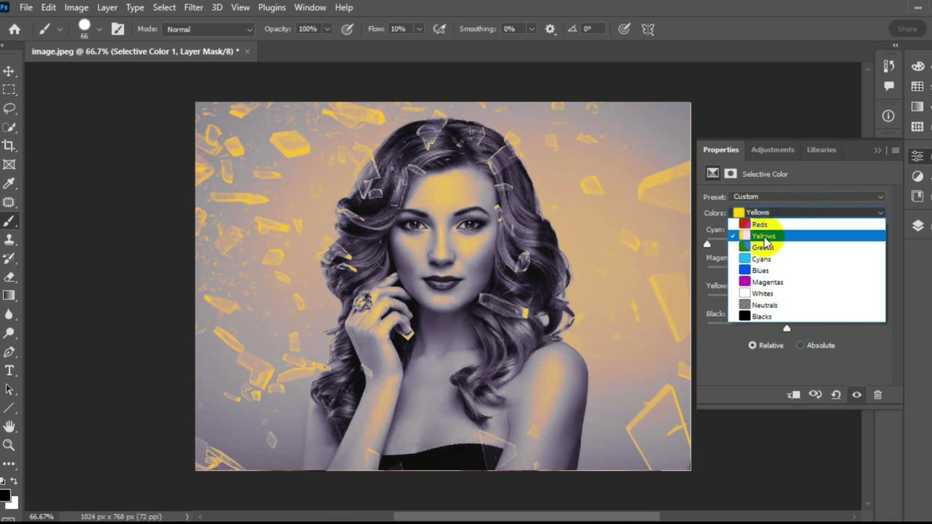
{"action": "left_click", "coordinate": [764, 282]}
{"action": "left_click_drag", "start_coordinate": [794, 271], "coordinate": [709, 267]}
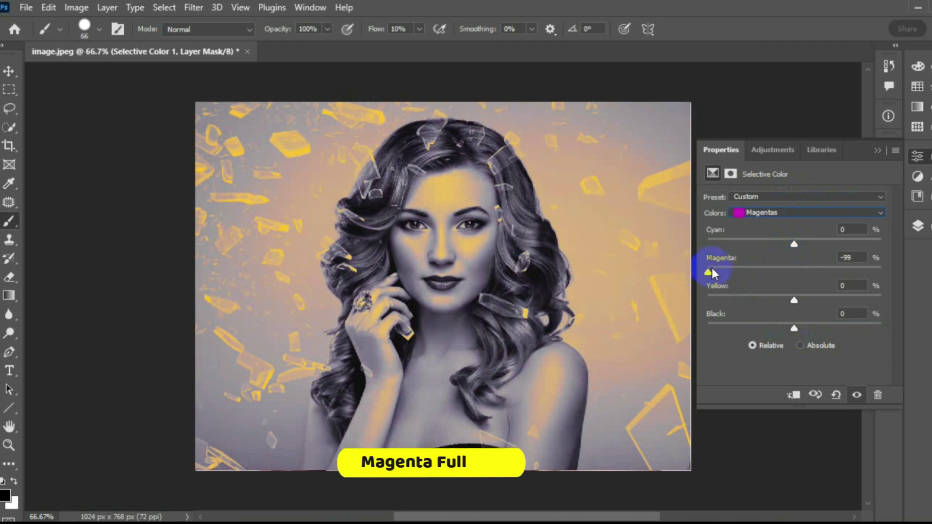
{"action": "left_click", "coordinate": [875, 150]}
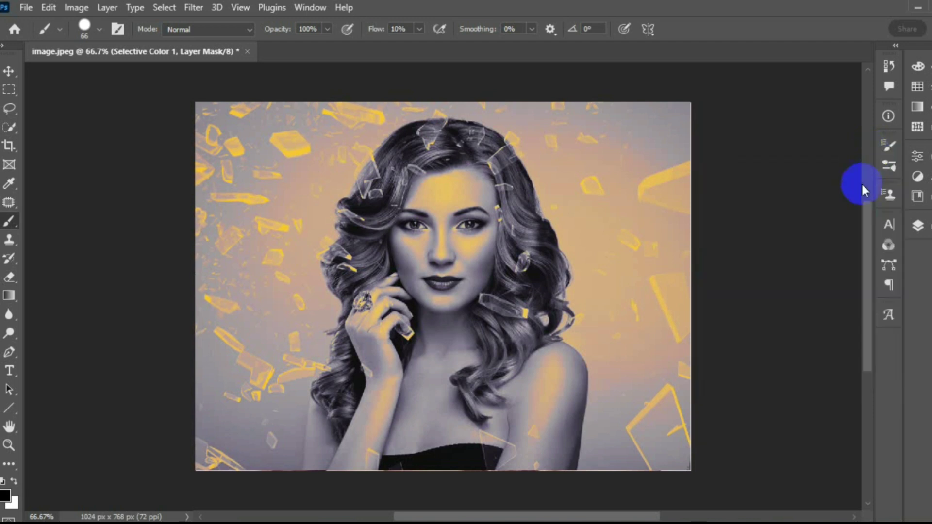
{"action": "left_click", "coordinate": [918, 226]}
{"action": "left_click", "coordinate": [743, 310]}
{"action": "left_click", "coordinate": [744, 341]}
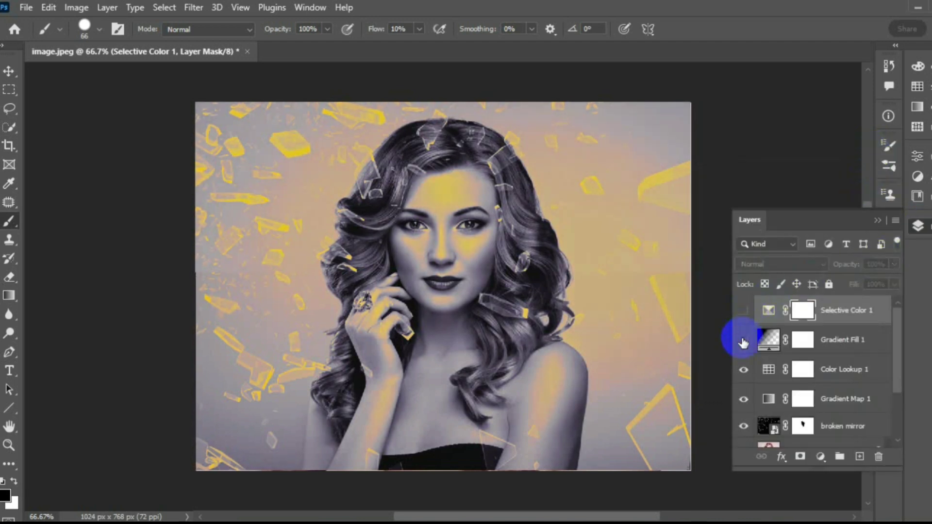
{"action": "left_click", "coordinate": [744, 370]}
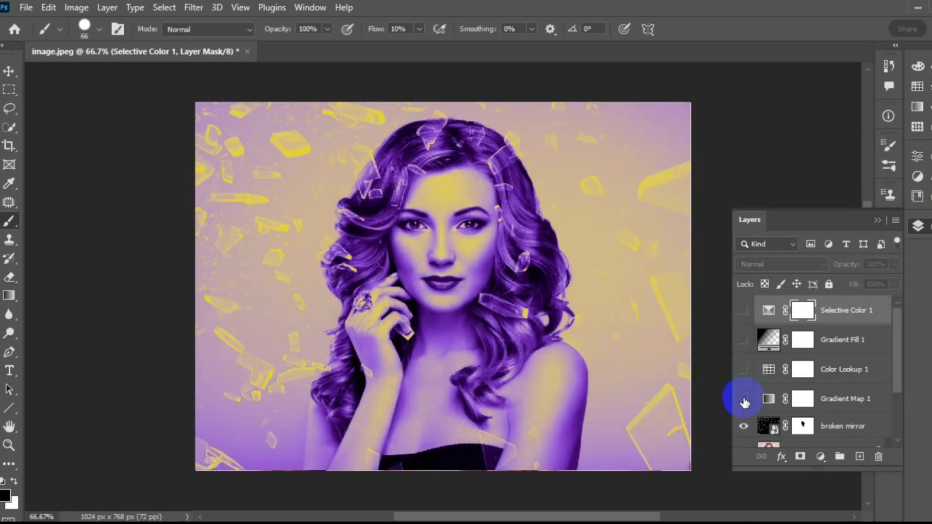
{"action": "left_click", "coordinate": [744, 400]}
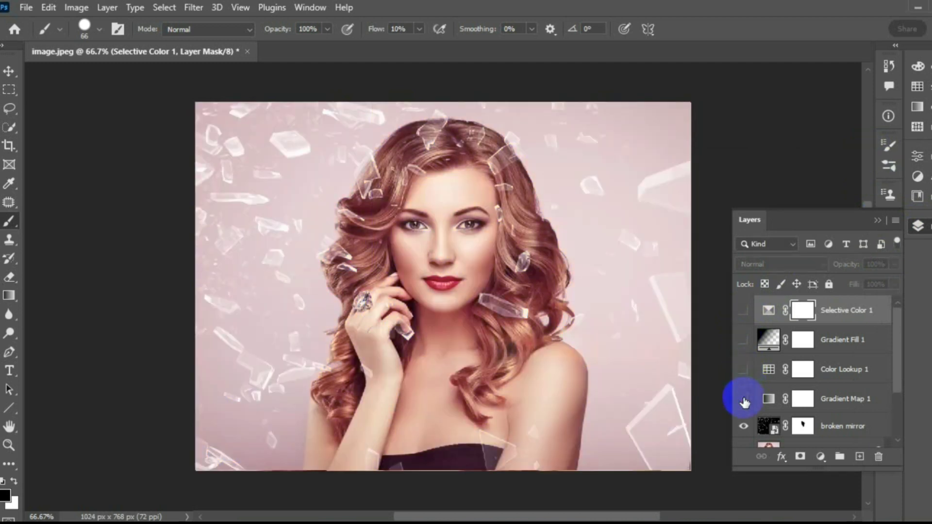
{"action": "left_click", "coordinate": [748, 427]}
{"action": "left_click", "coordinate": [747, 427]}
{"action": "left_click", "coordinate": [744, 400]}
{"action": "left_click", "coordinate": [743, 370]}
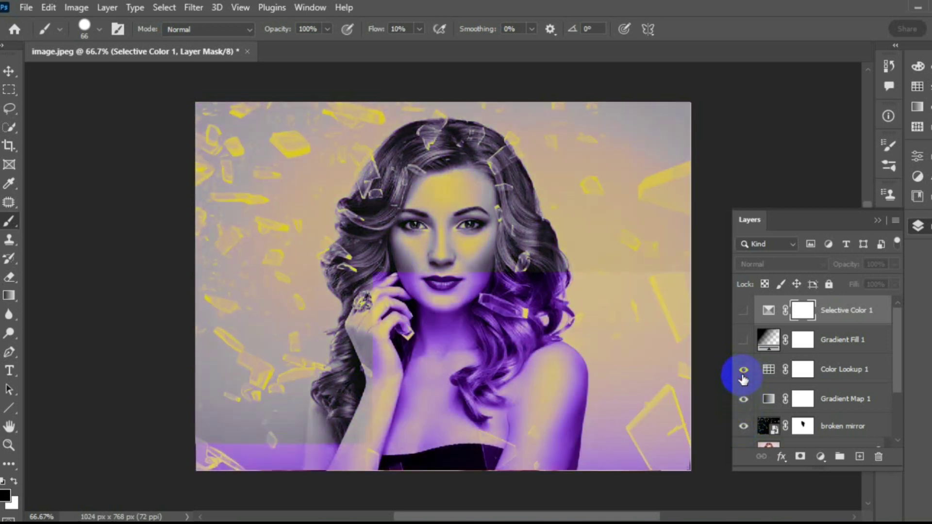
{"action": "left_click", "coordinate": [743, 340]}
{"action": "left_click", "coordinate": [744, 311]}
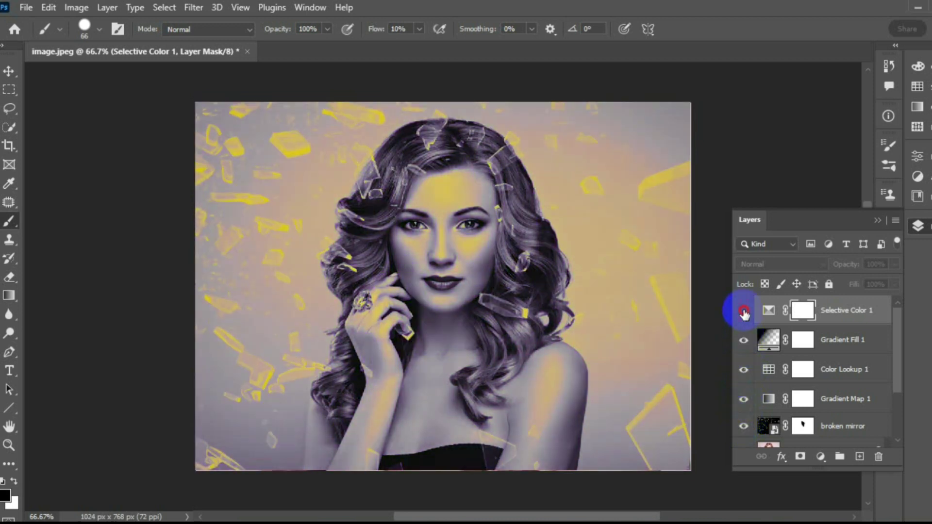